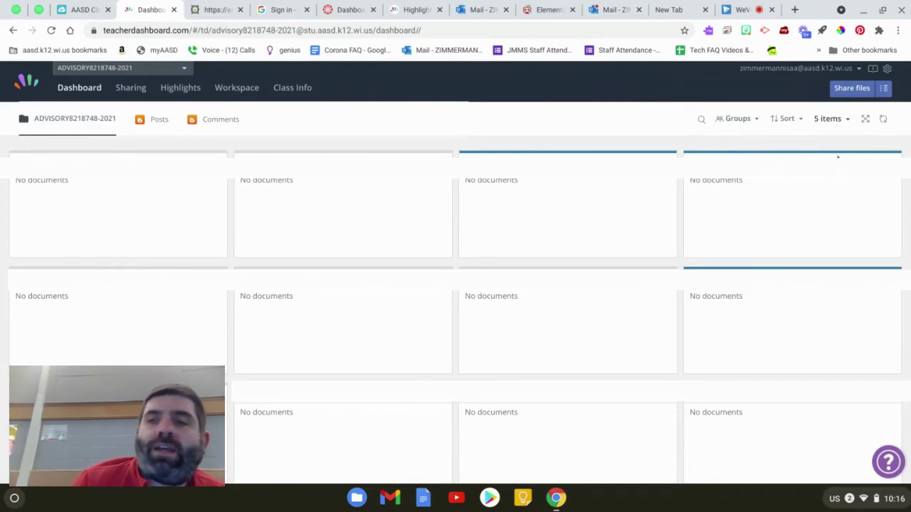
Create a new student group for the advisory class and name it Focus.
click(758, 122)
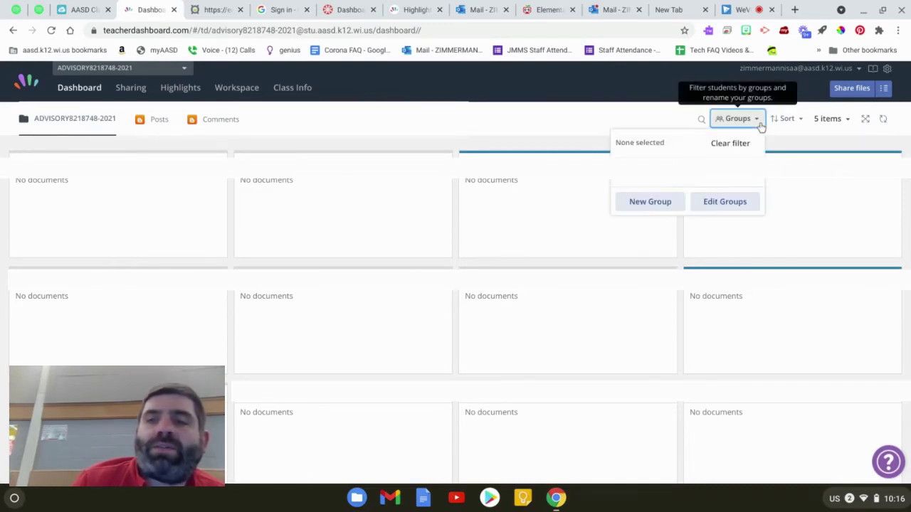
click(647, 203)
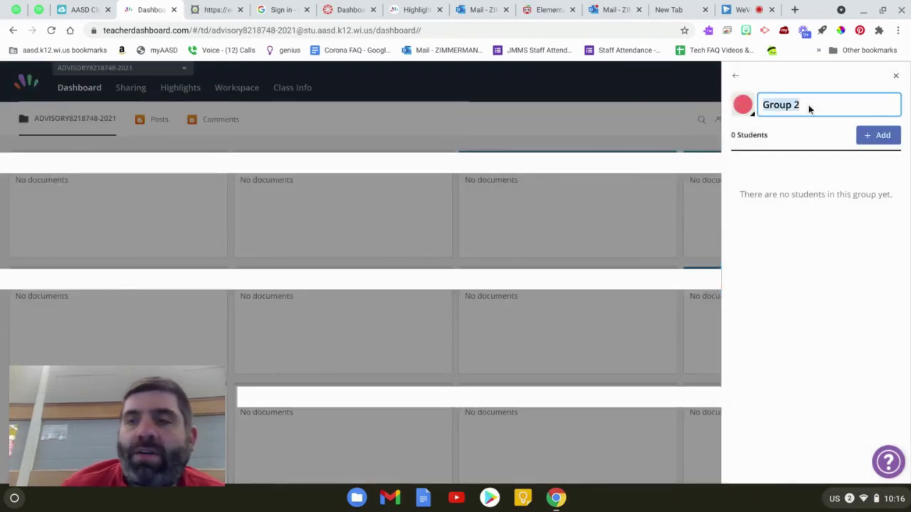
text(Focus)
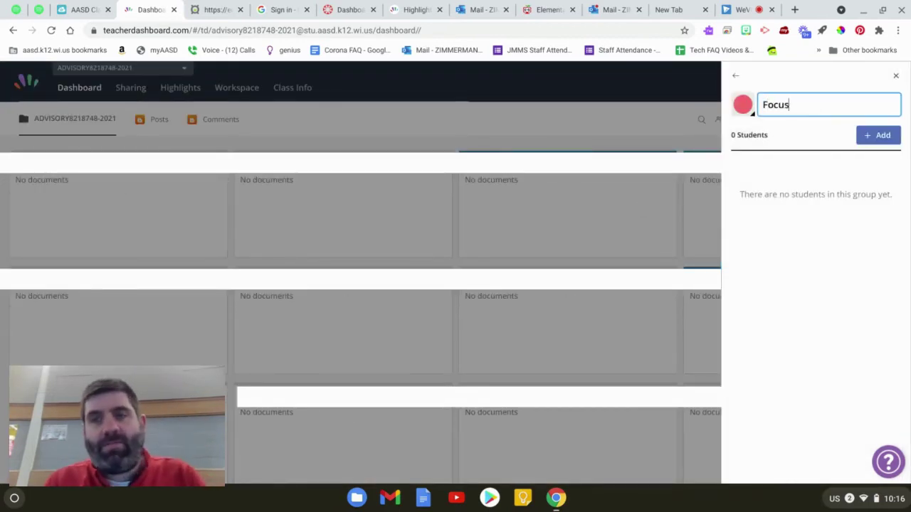
Add three students from the class roster, the fourth, eighth and tenth listed, to the Focus group.
click(870, 135)
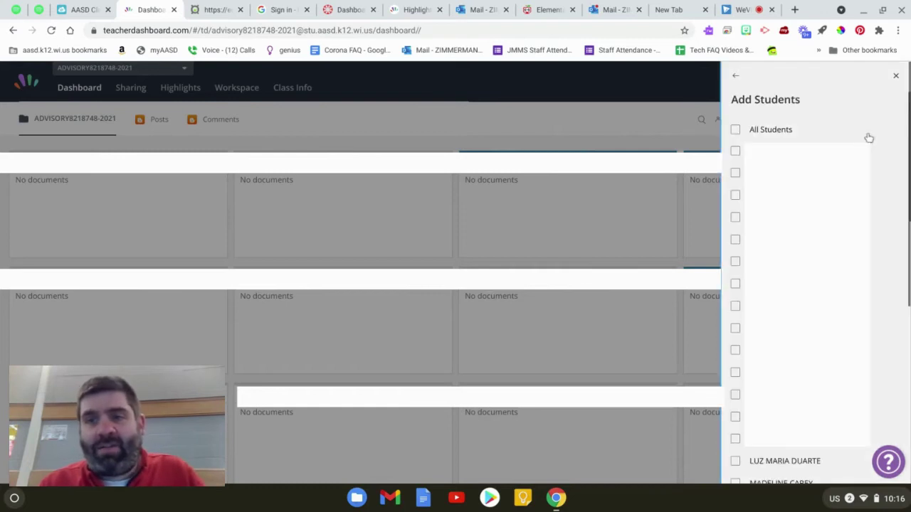
click(735, 220)
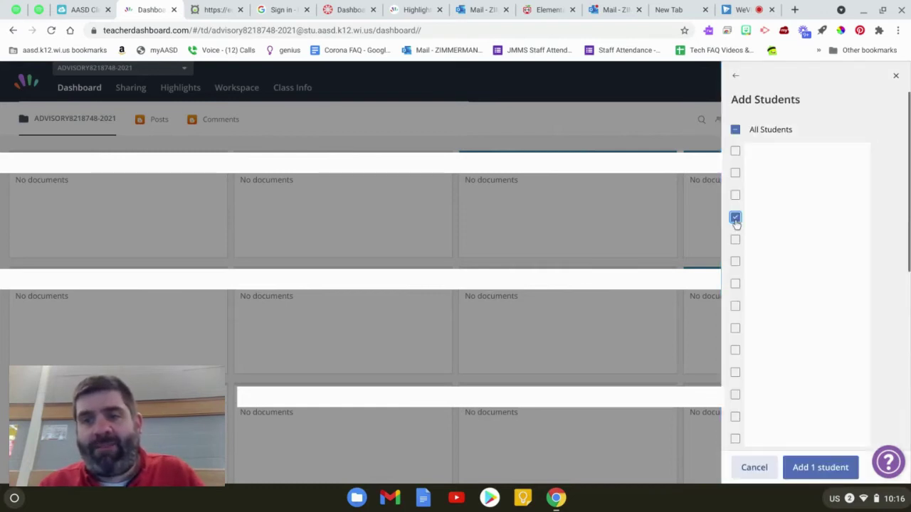
click(735, 306)
click(735, 350)
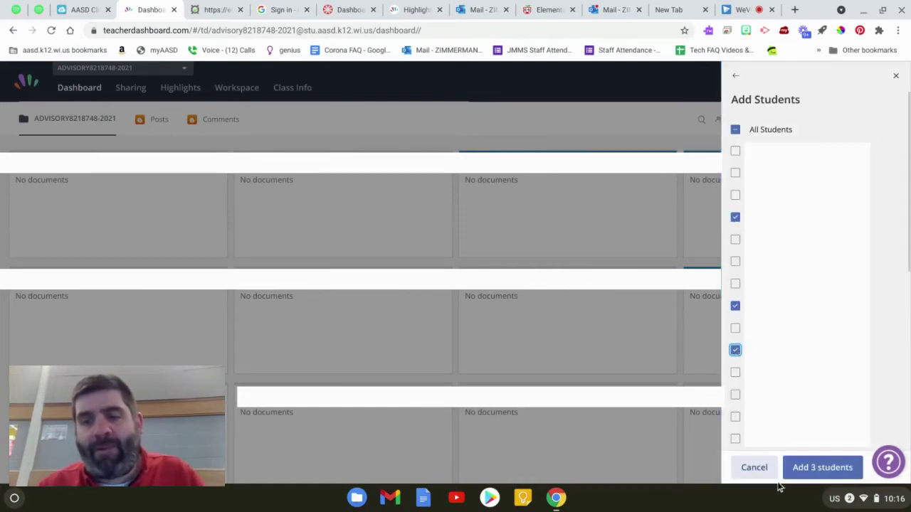
click(811, 469)
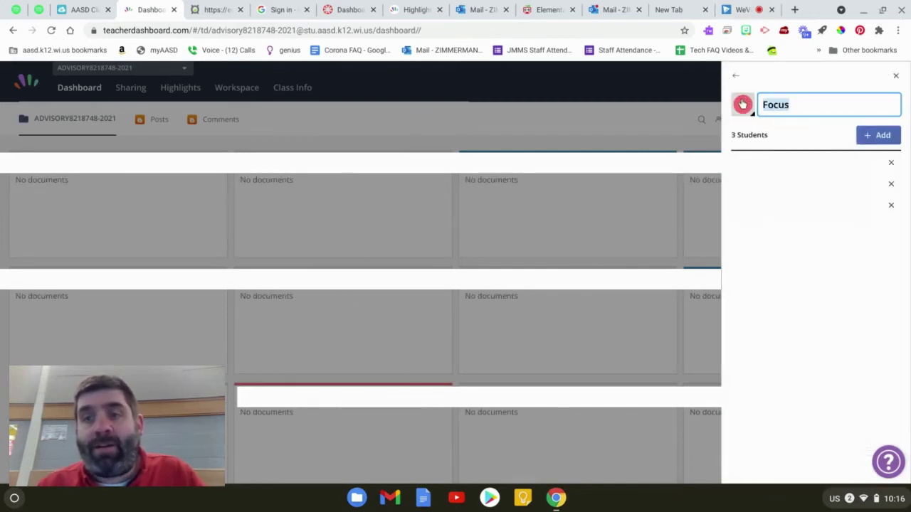
Change the Focus group's colour to dark blue and close the class groups.
click(743, 105)
click(745, 197)
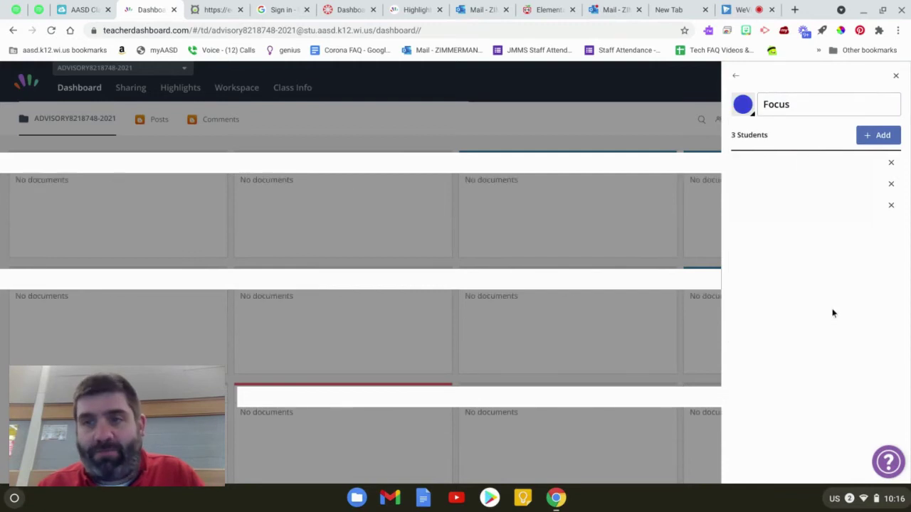
click(736, 75)
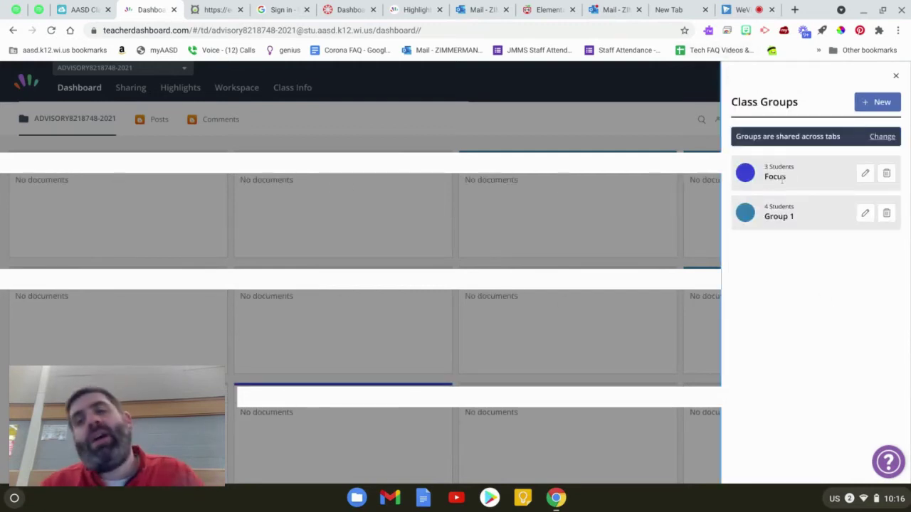
click(895, 75)
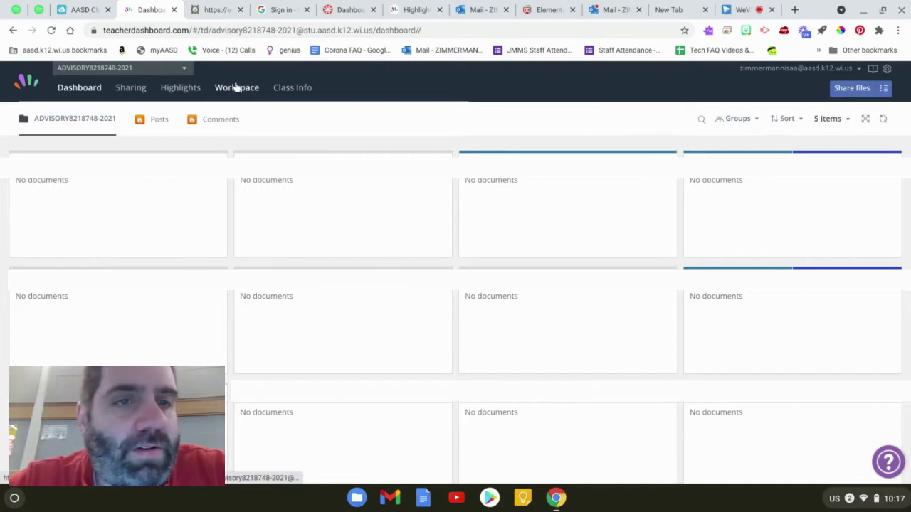
Open the class's Highlights view and begin setting up a Focus Session to guide student browsing.
click(180, 88)
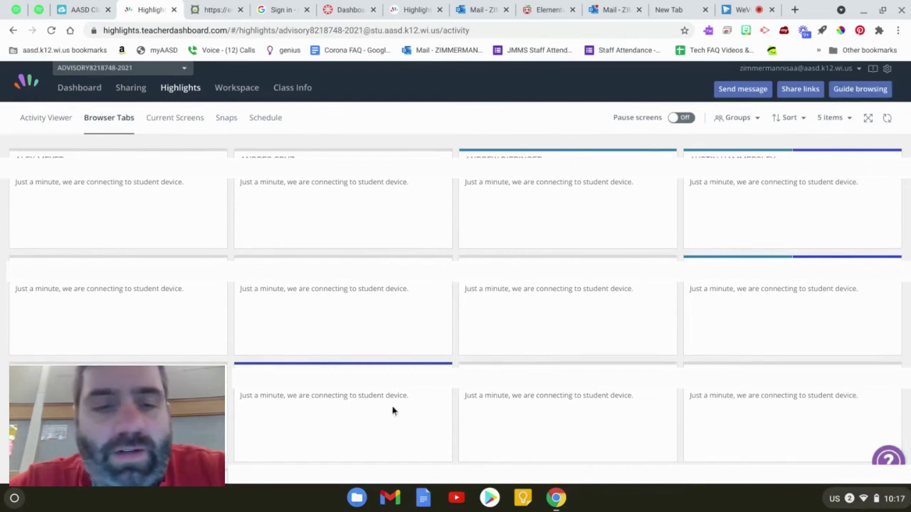
scroll(392, 411, down, 5)
scroll(392, 411, up, 5)
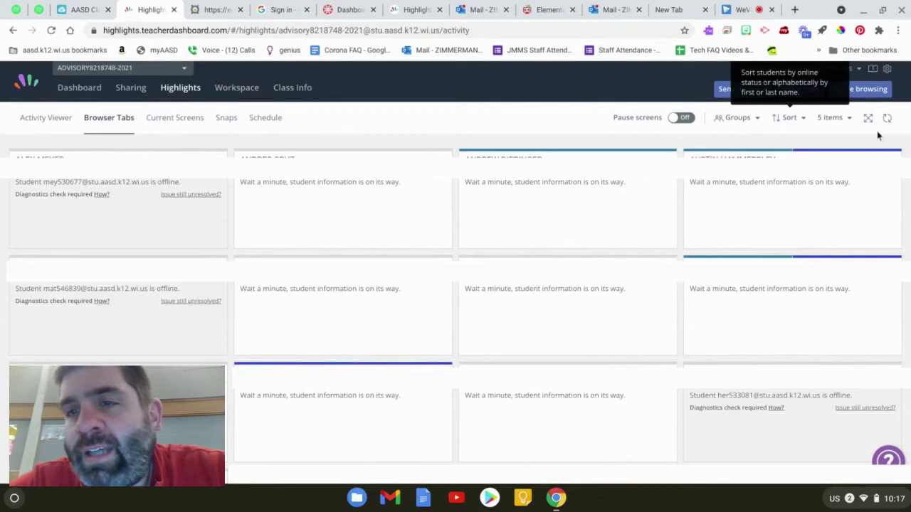
click(848, 91)
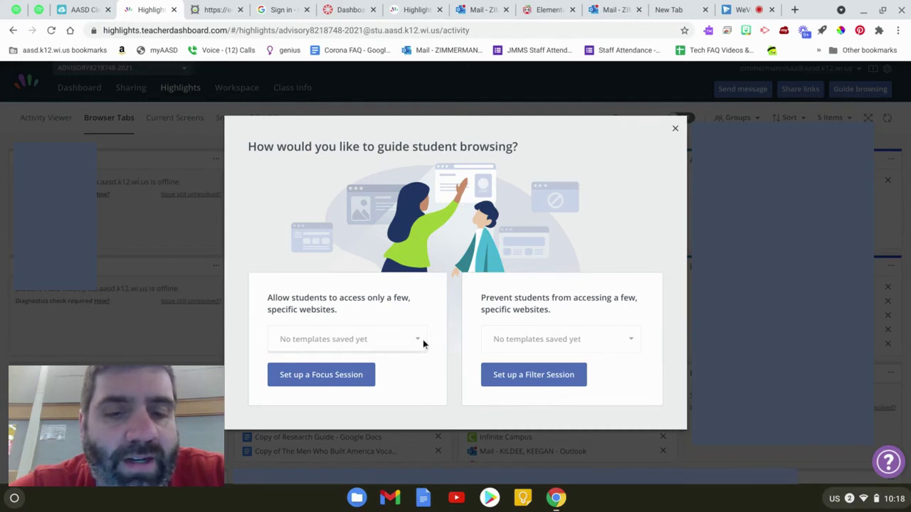
click(367, 374)
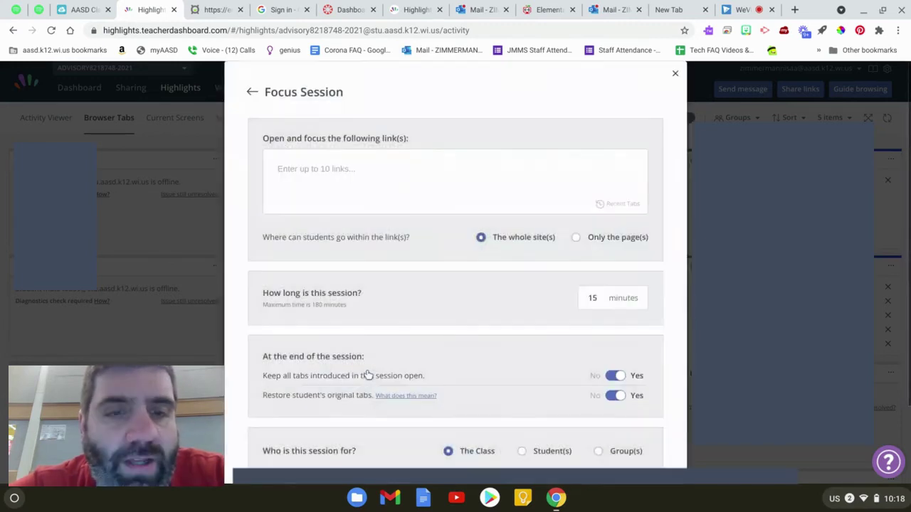
click(363, 172)
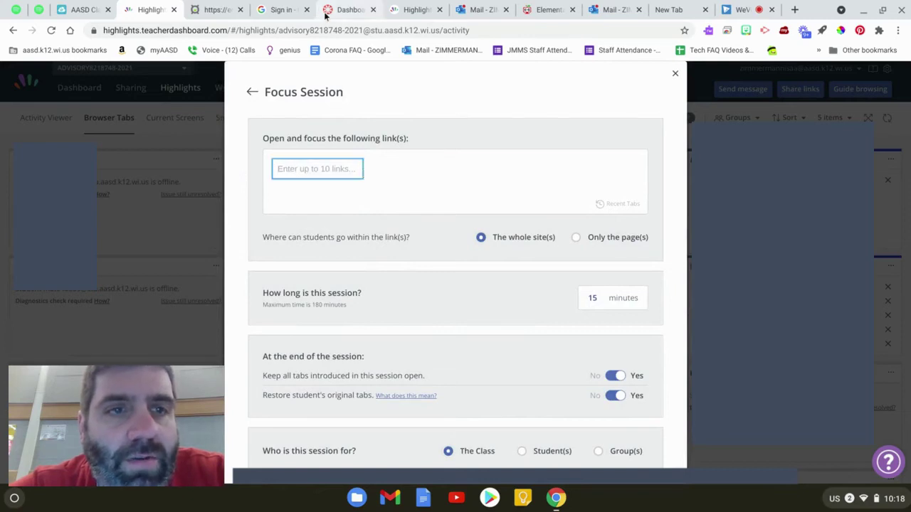
click(347, 10)
right_click(206, 34)
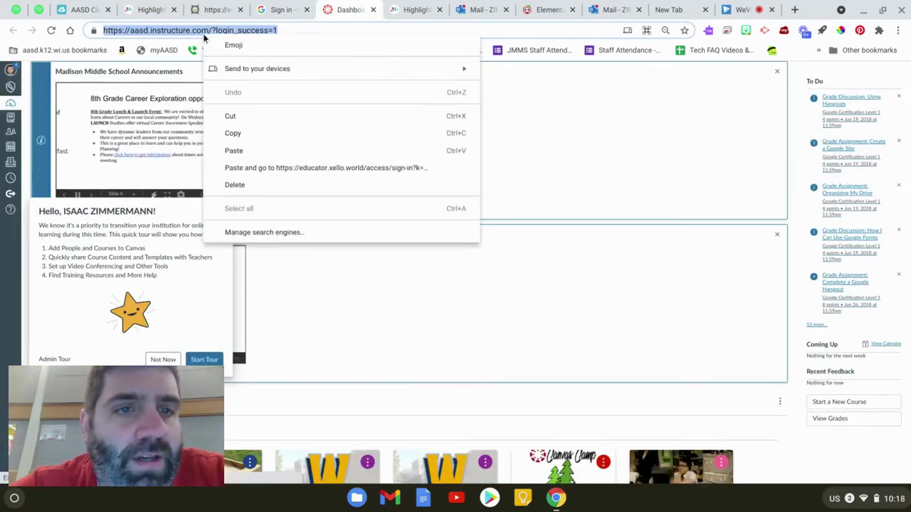
click(244, 133)
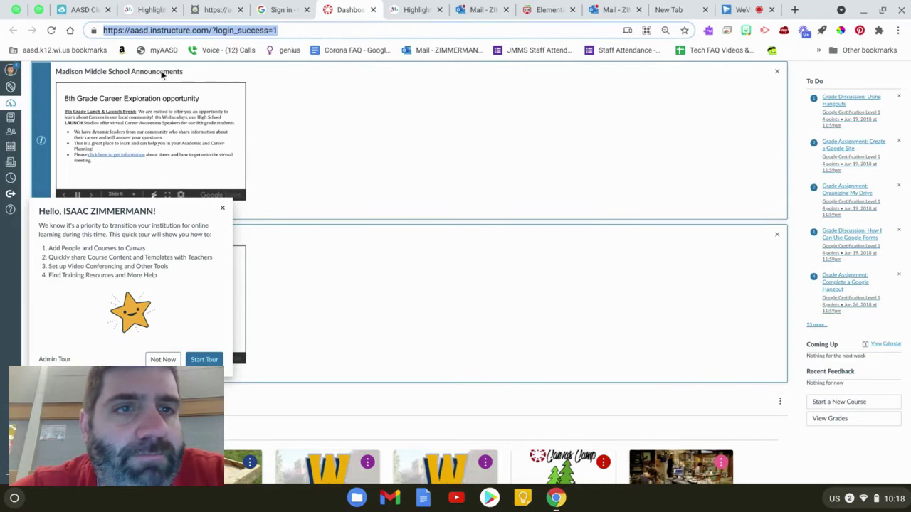
click(148, 10)
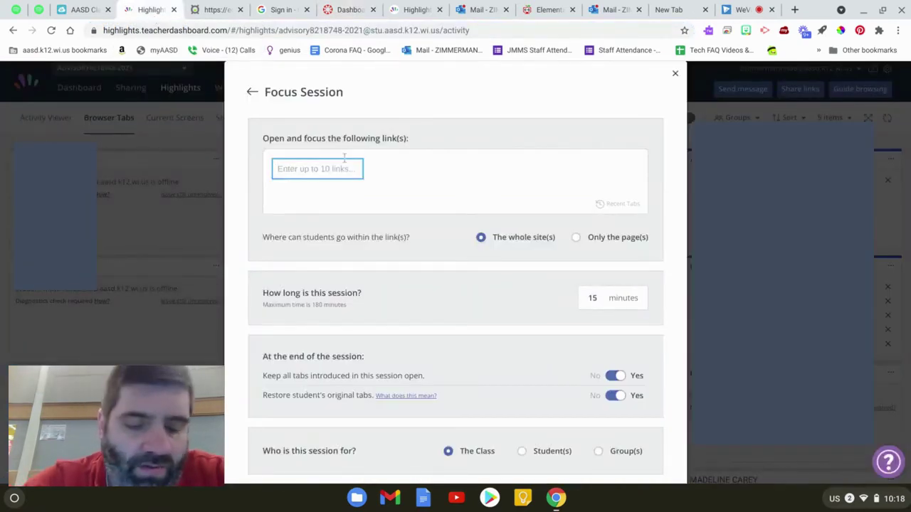
key(ctrl+v)
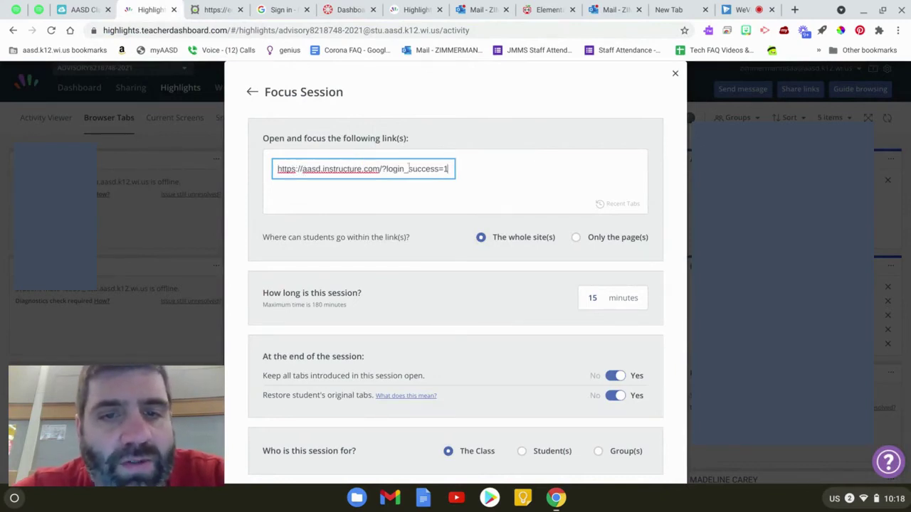
key(Return)
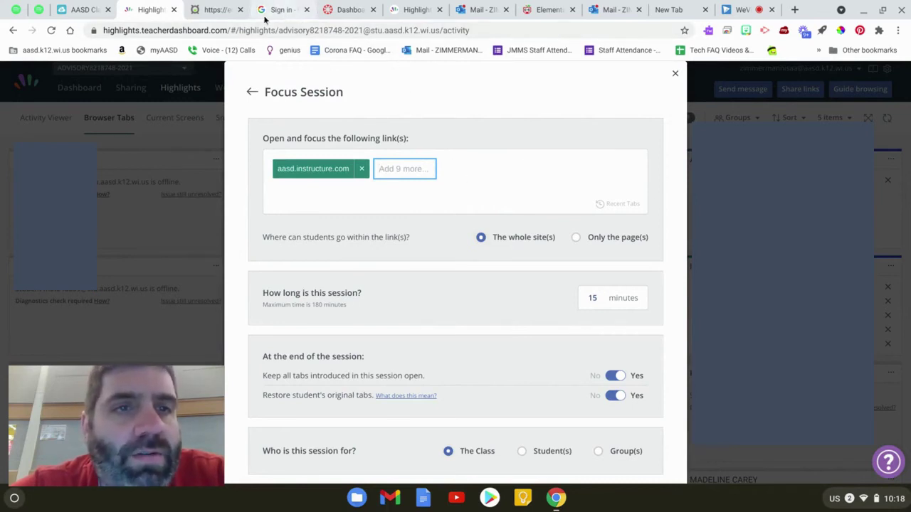
Copy the Xello educator dashboard's address and add it as the second link of the focus session.
click(223, 12)
right_click(208, 32)
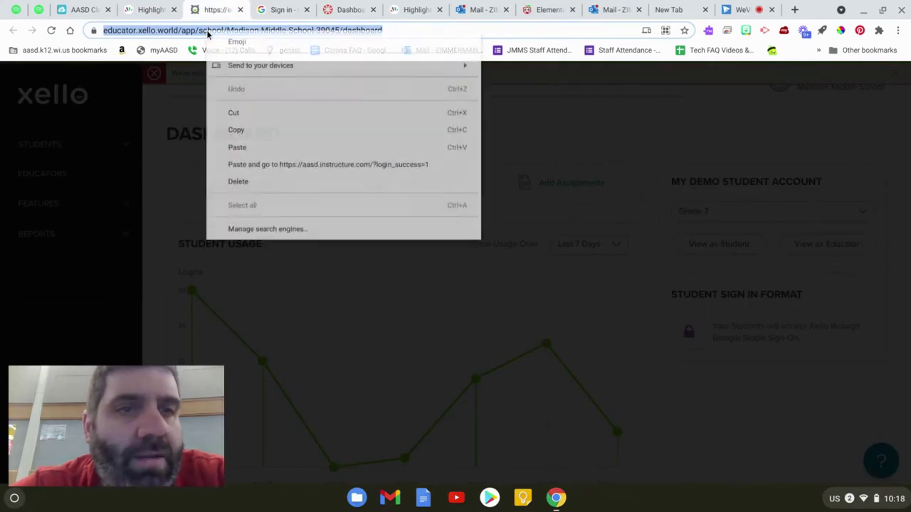
click(235, 129)
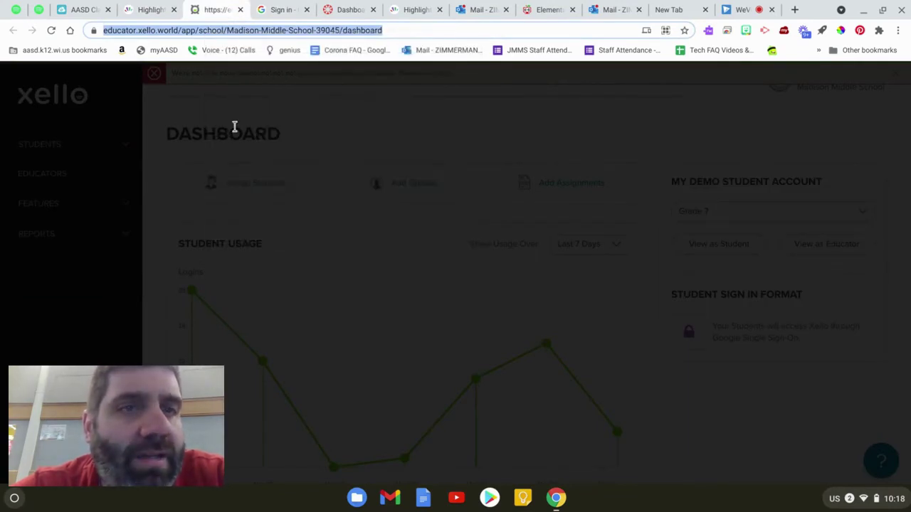
click(143, 9)
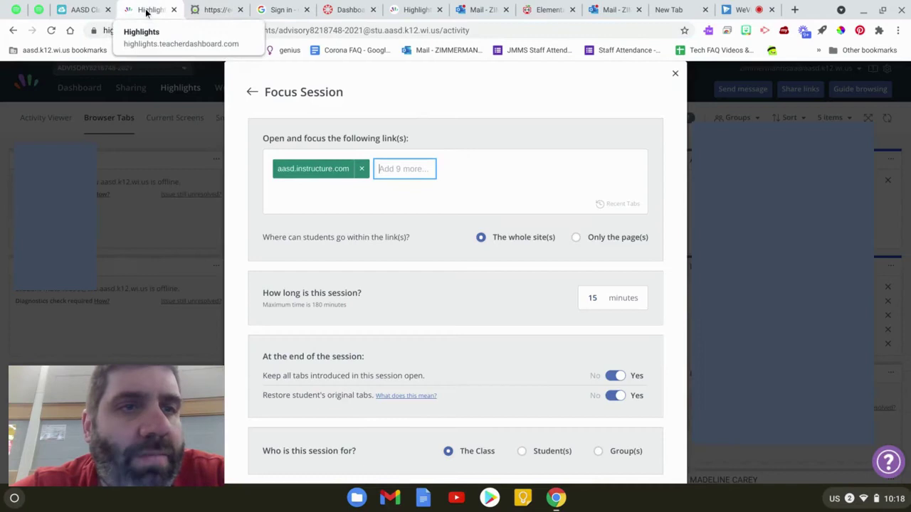
key(ctrl+v)
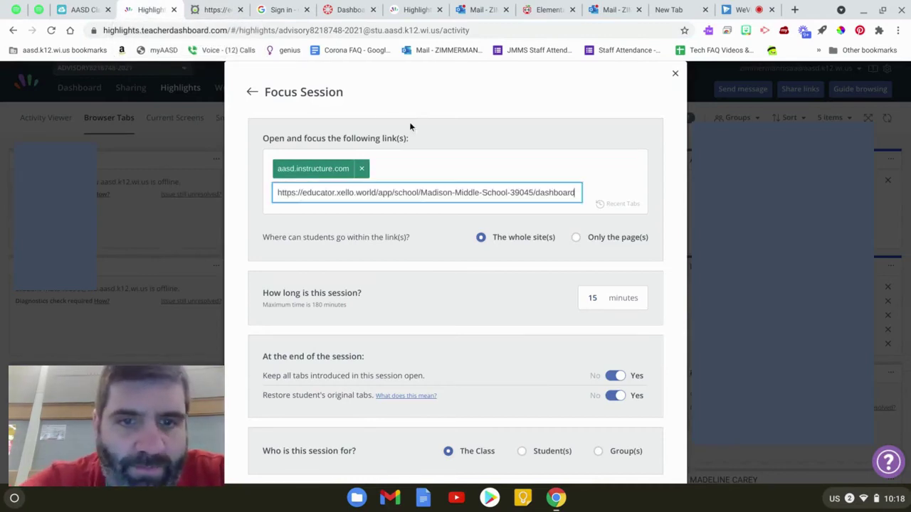
key(Return)
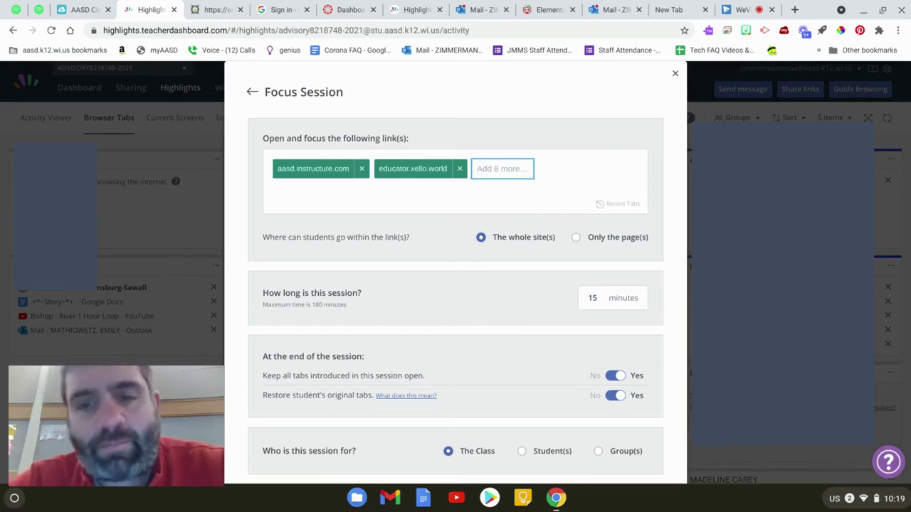
Set the focus session's length to 30 minutes.
click(598, 298)
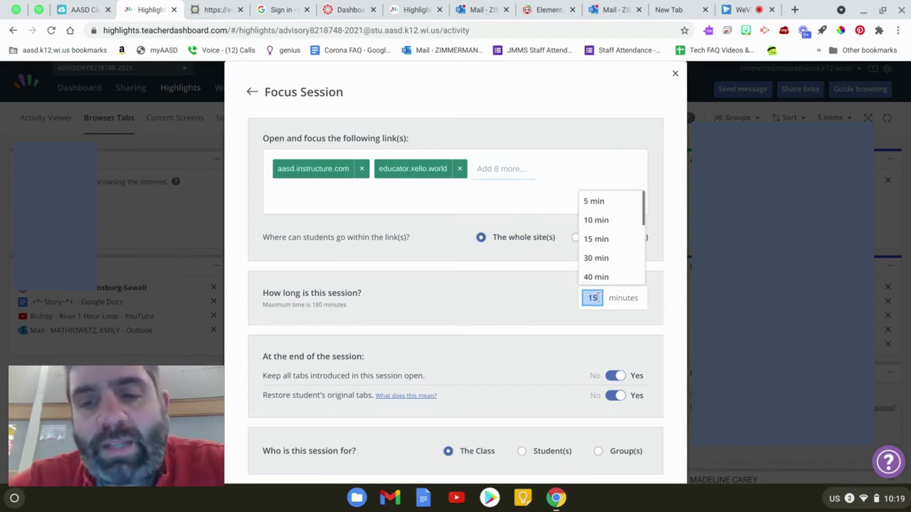
click(602, 266)
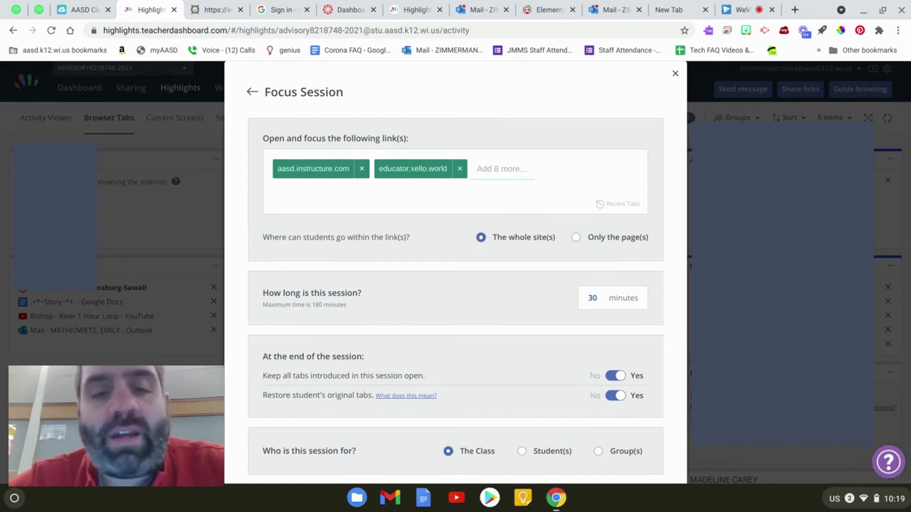
scroll(570, 393, down, 2)
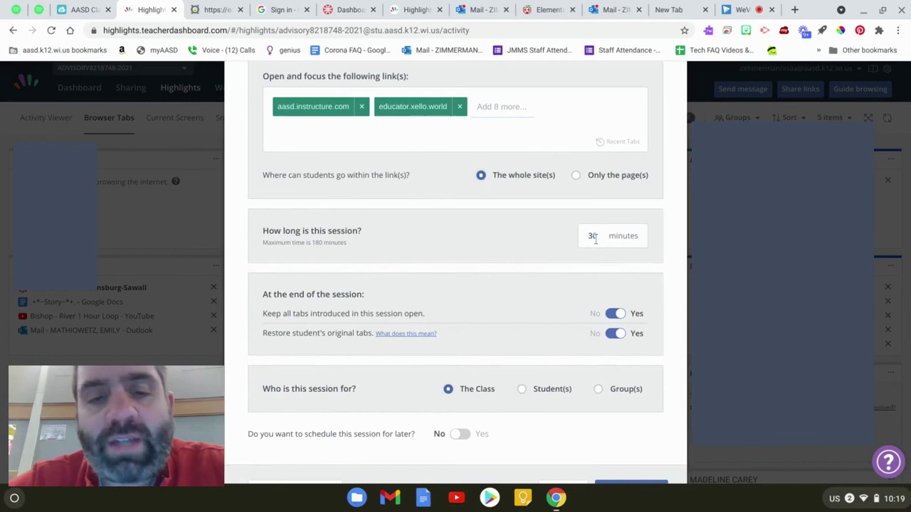
scroll(596, 240, down, 1)
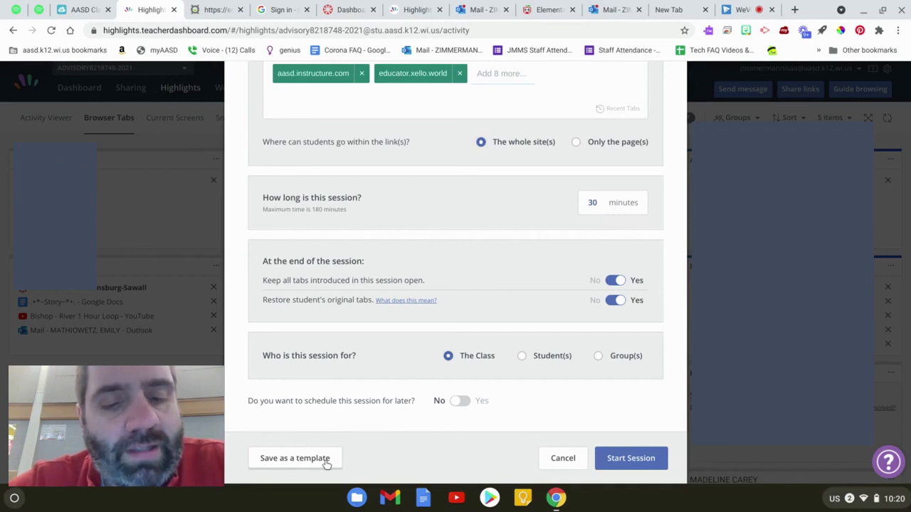
Save the focus session settings as a template named "xello".
click(326, 463)
click(408, 100)
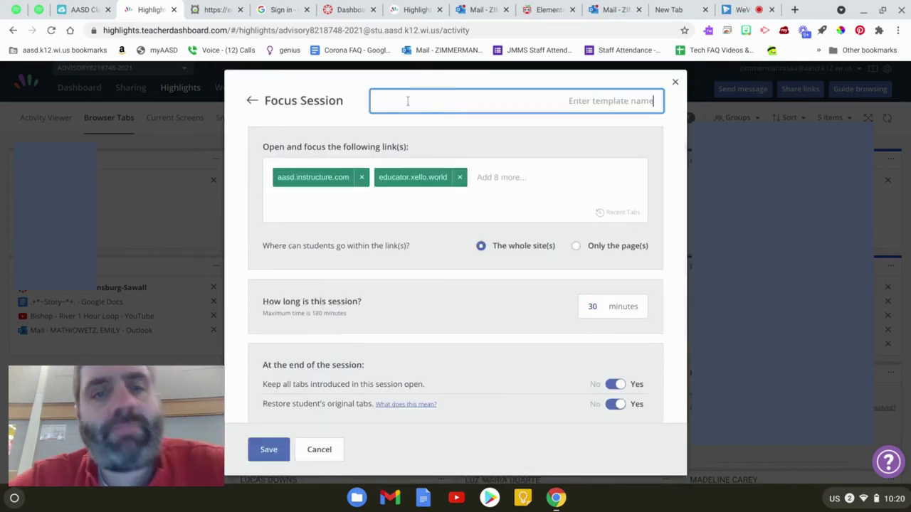
text(xel)
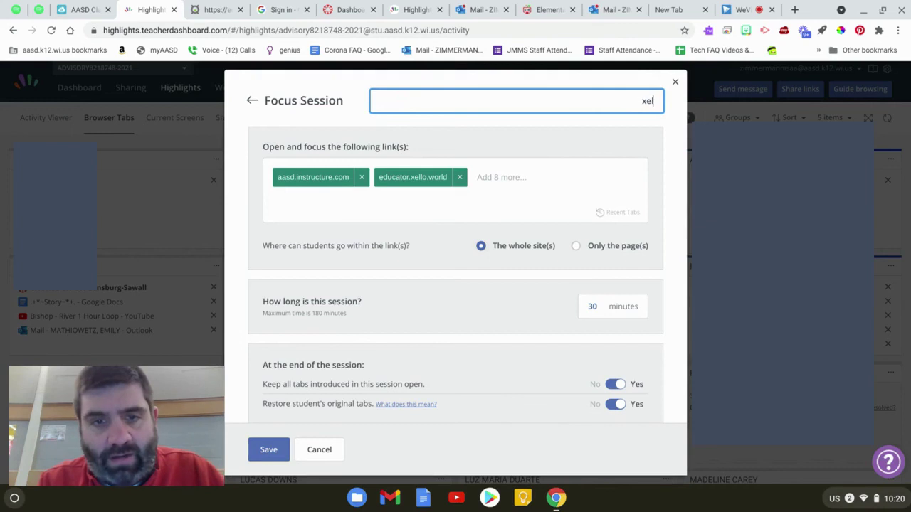
text(lo)
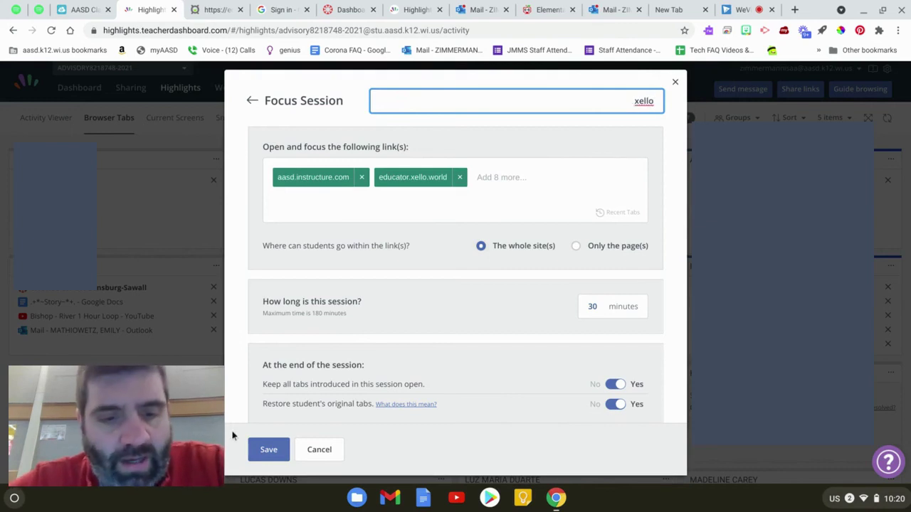
click(267, 449)
Exit the current session setup without starting it, and set up a new Focus Session from the "xello" template.
scroll(508, 405, down, 2)
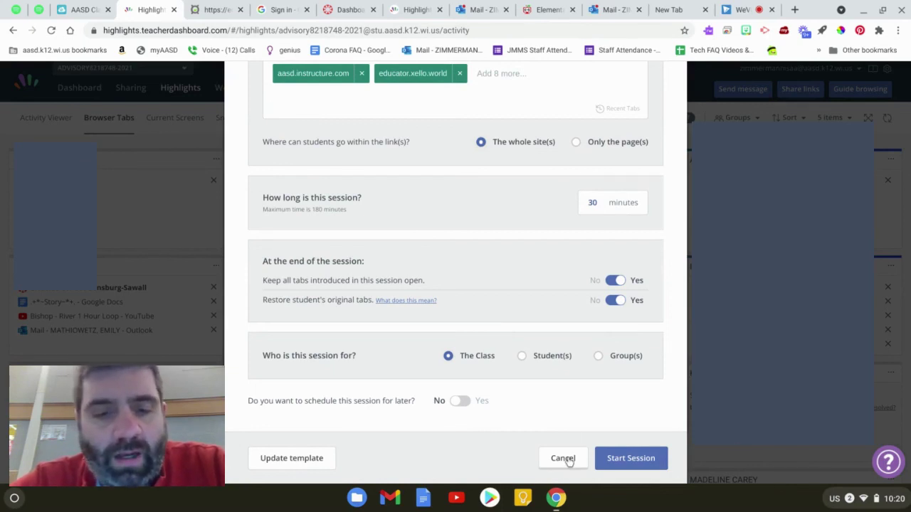
click(578, 461)
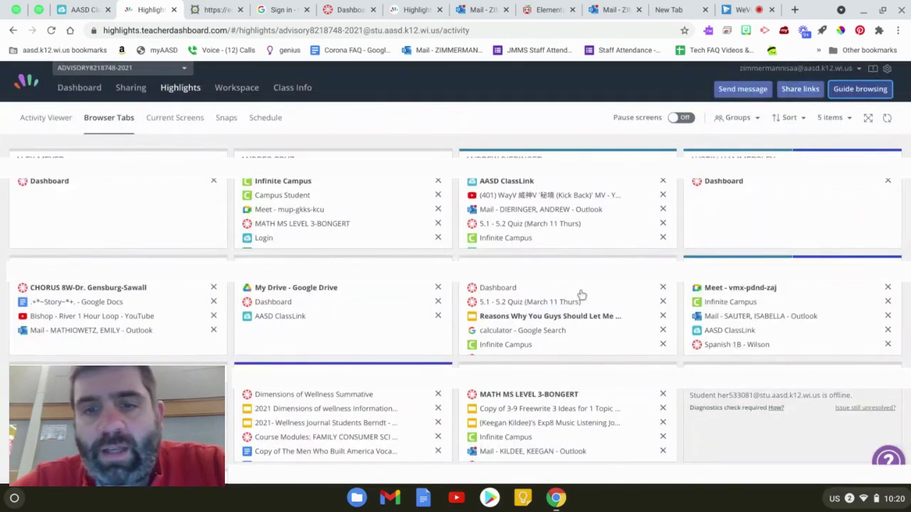
click(854, 91)
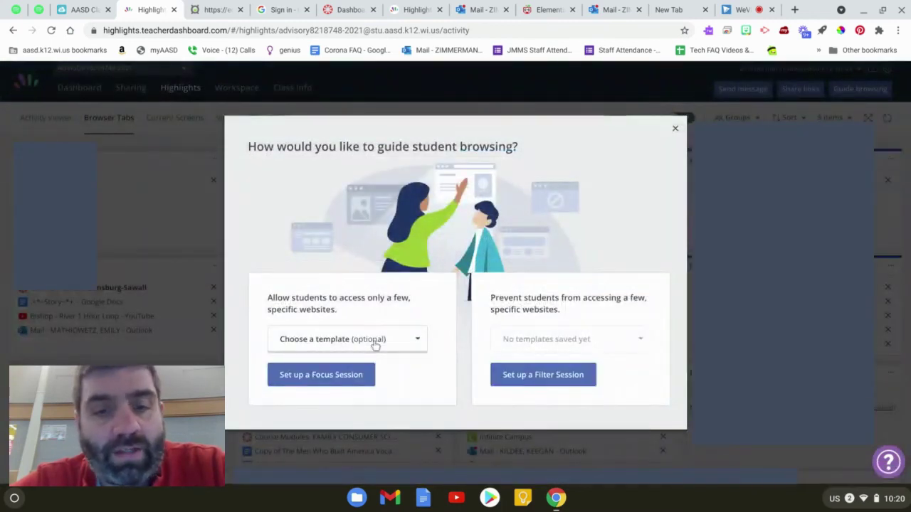
click(374, 345)
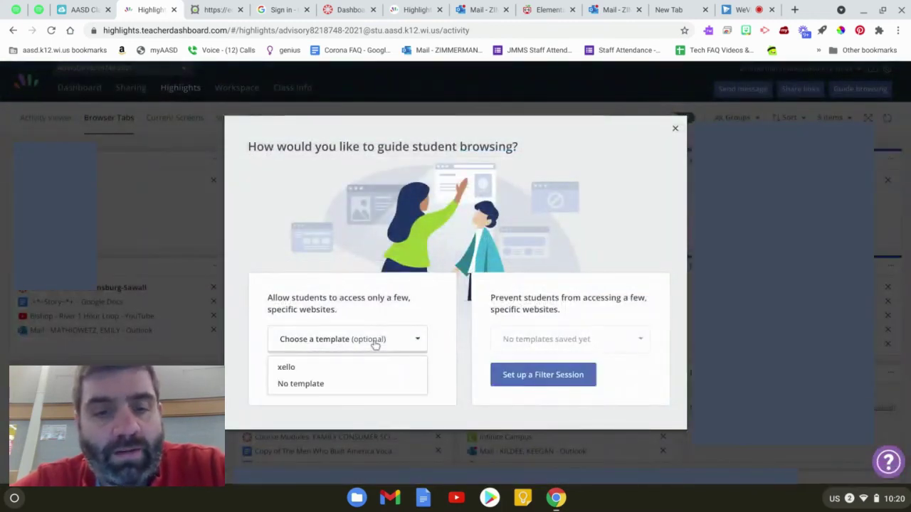
click(342, 367)
click(353, 380)
scroll(488, 239, down, 3)
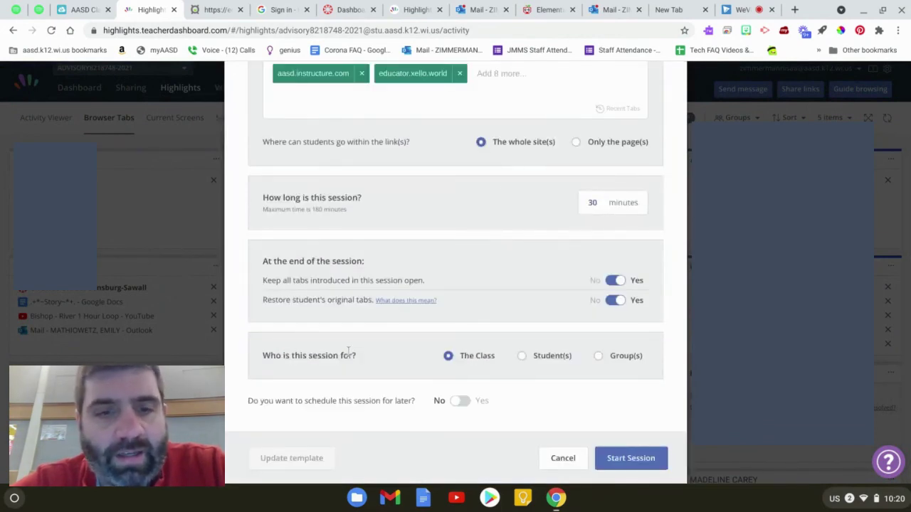
Assign the session to the Focus group only and save that choice in the "xello" template.
click(600, 358)
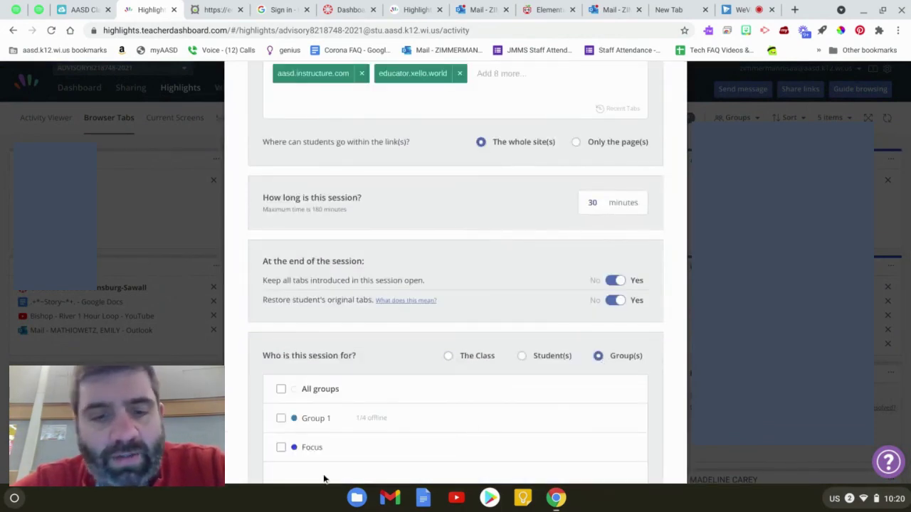
scroll(463, 370, down, 2)
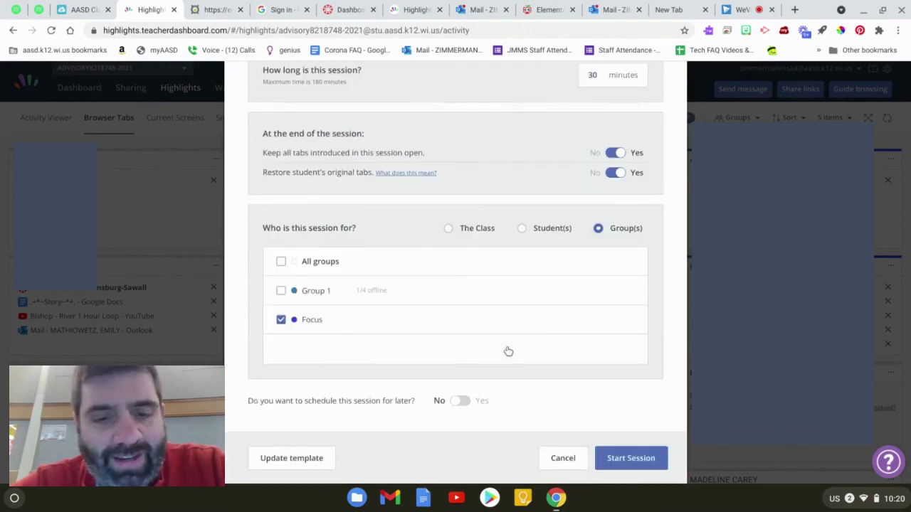
click(292, 463)
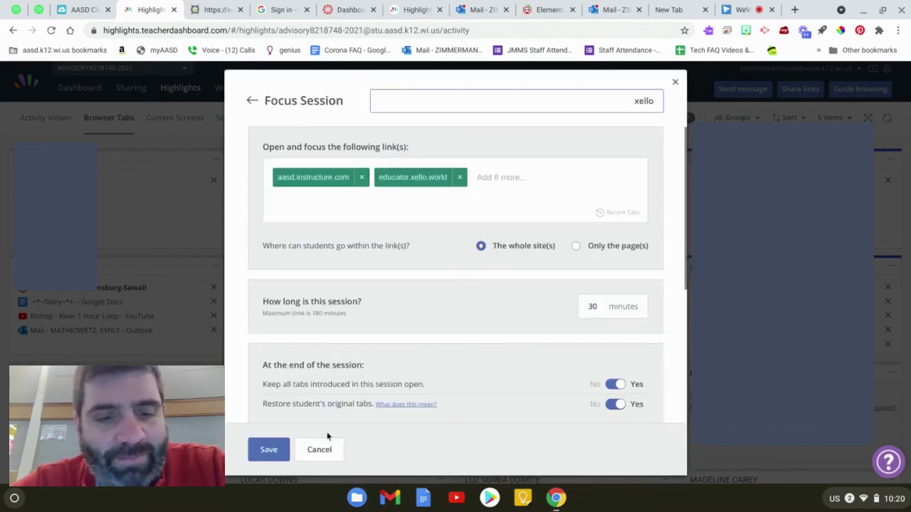
click(276, 450)
Review the updated focus session settings and leave the setup without starting the session.
scroll(473, 350, down, 3)
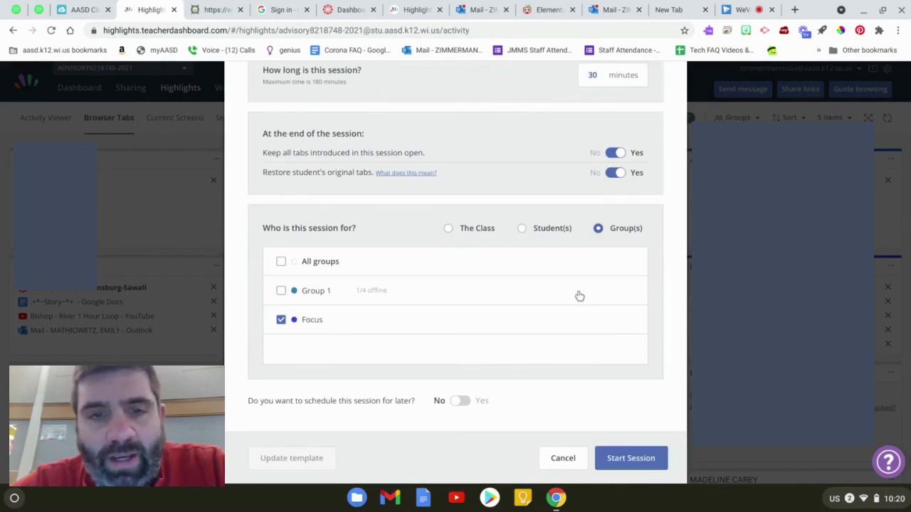
scroll(577, 296, up, 3)
scroll(579, 296, down, 3)
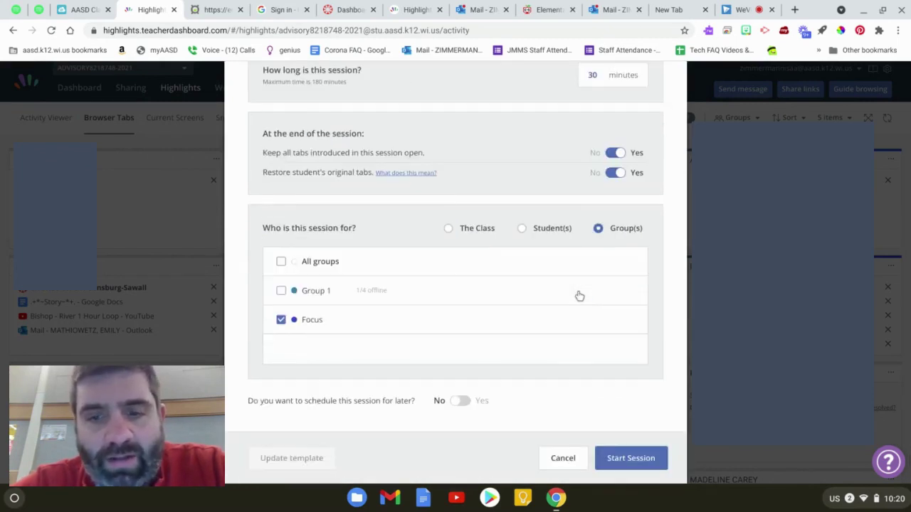
click(610, 461)
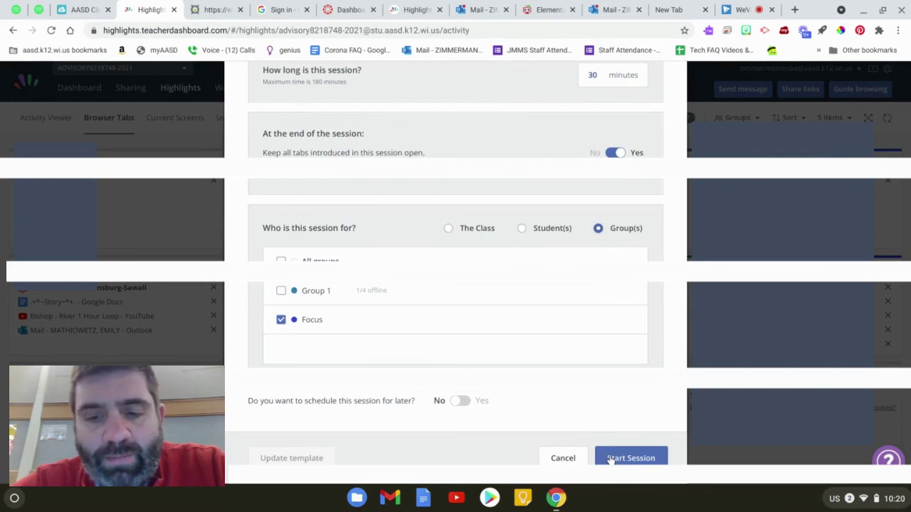
click(564, 459)
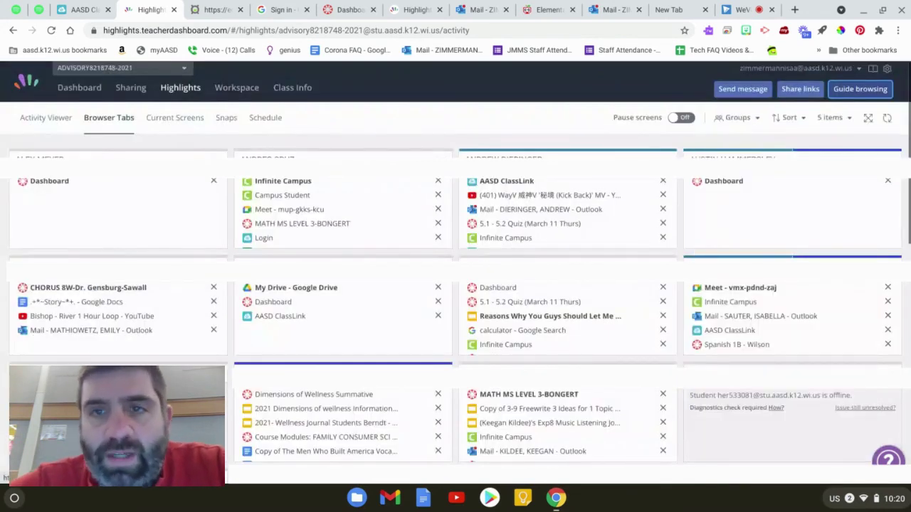